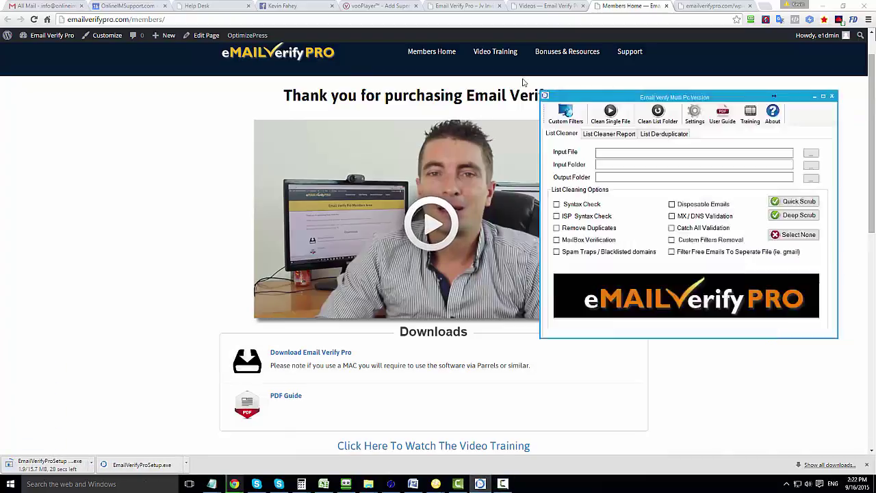
# Show the guide.pdf tab at the PDF guide's Registering Your License section.
pyautogui.click(698, 8)
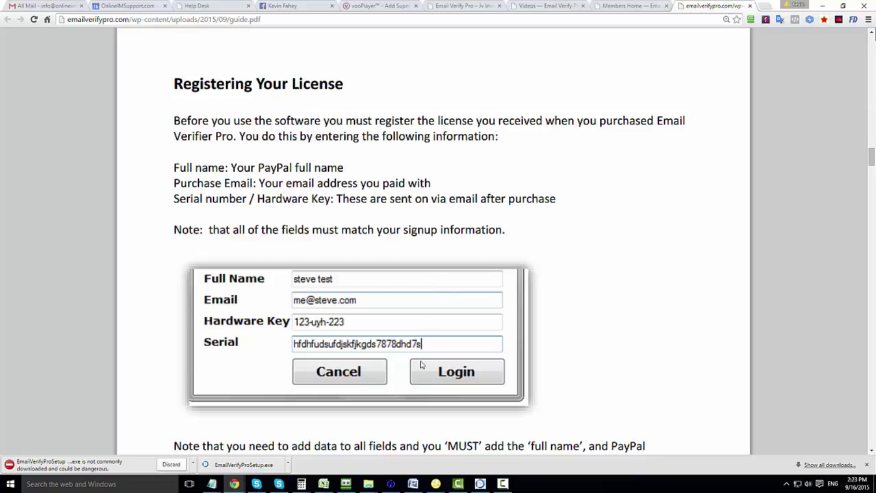
# Restore the Email Verify List Cleaner window from the taskbar and move it up and right.
pyautogui.click(481, 484)
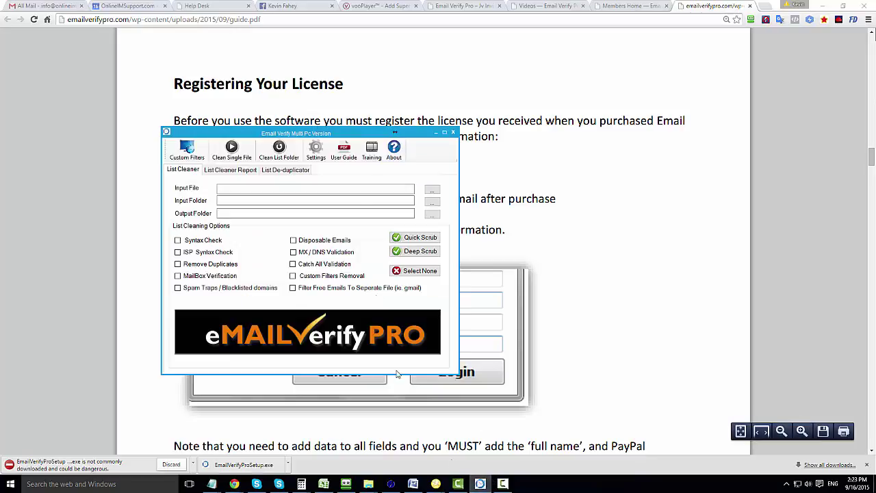
pyautogui.moveTo(313, 131); pyautogui.dragTo(445, 96)
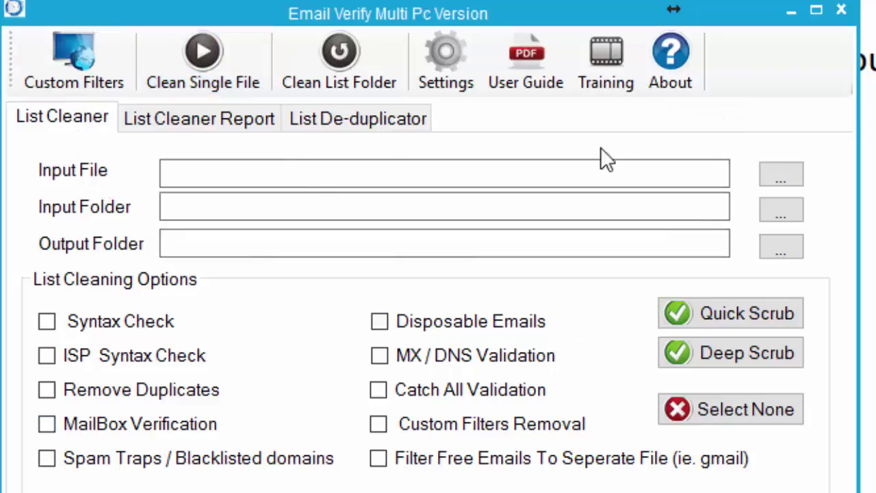
# Load all.csv as the input file for the list cleaner.
pyautogui.click(794, 167)
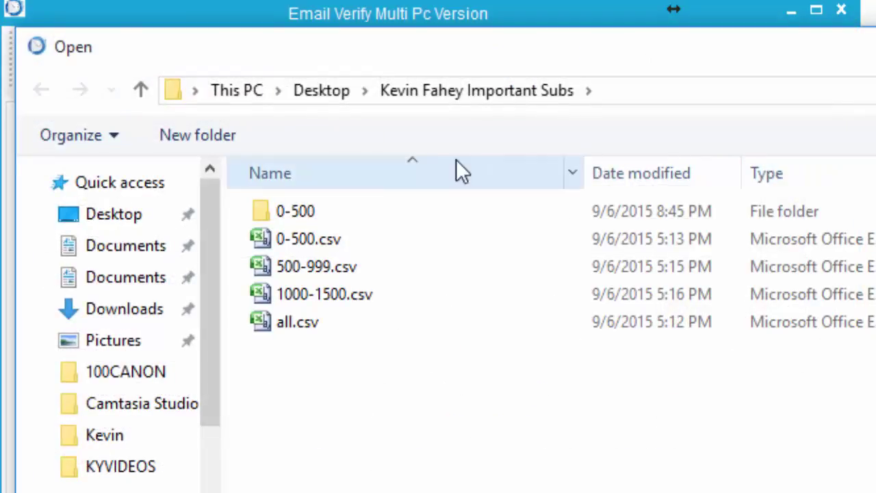
pyautogui.doubleClick(306, 324)
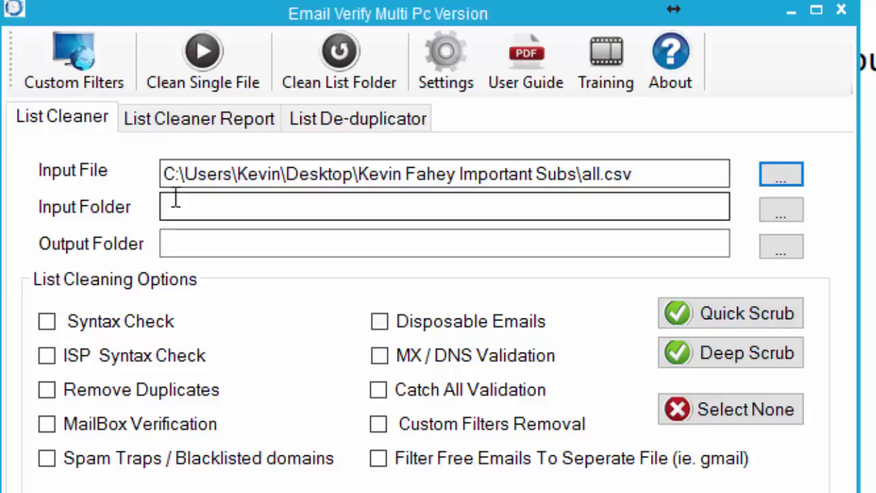
pyautogui.click(193, 243)
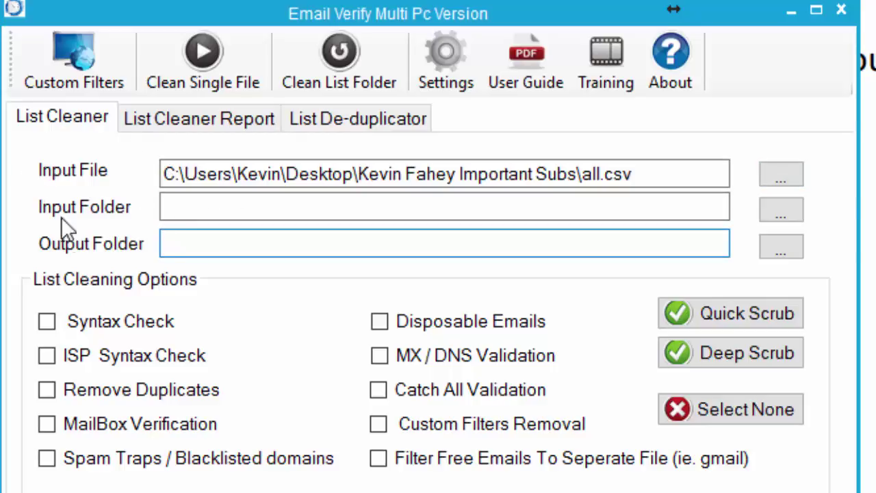
pyautogui.click(524, 173)
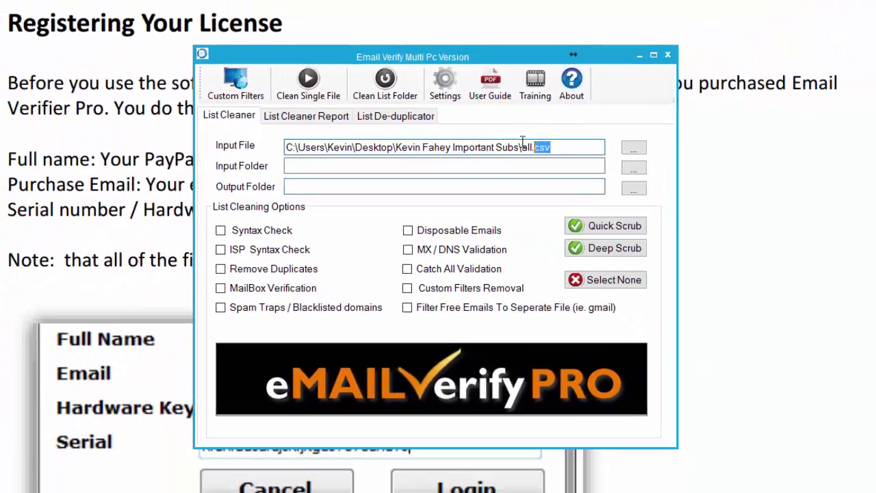
pyautogui.moveTo(523, 142); pyautogui.dragTo(285, 147)
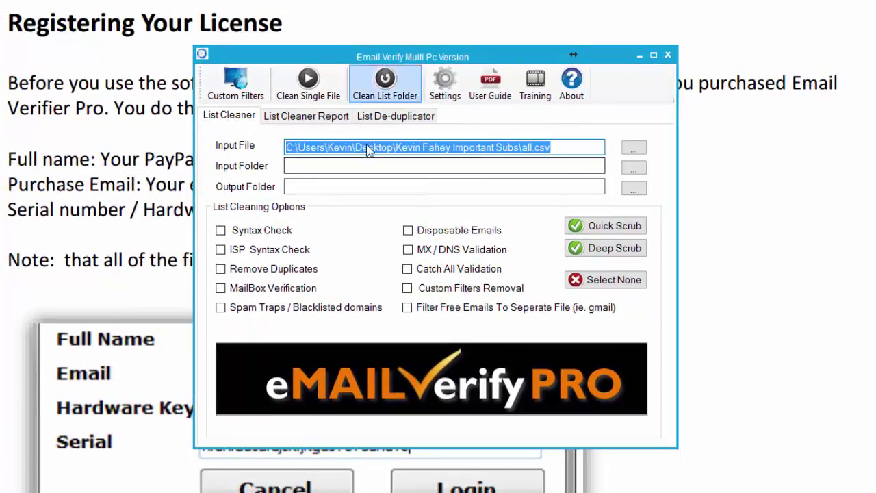
pyautogui.click(540, 186)
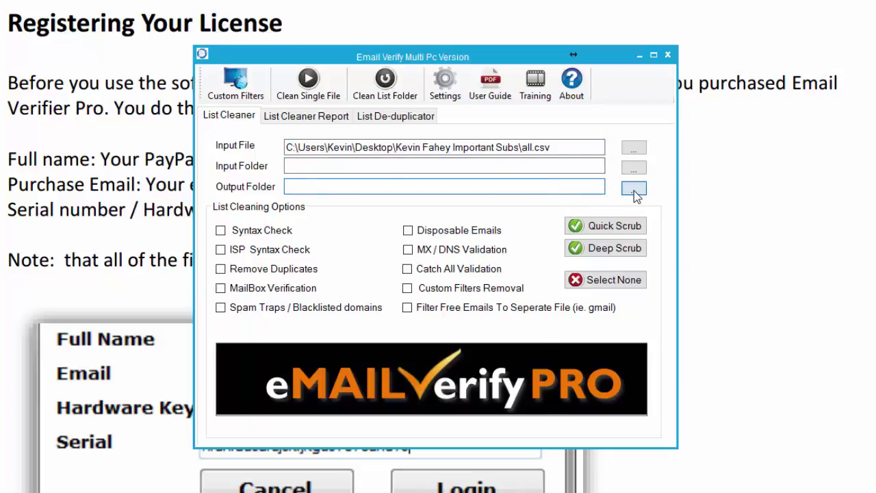
# Output to a new Desktop folder 'Test Emails' and enable Syntax Check and ISP Syntax Check.
pyautogui.click(634, 189)
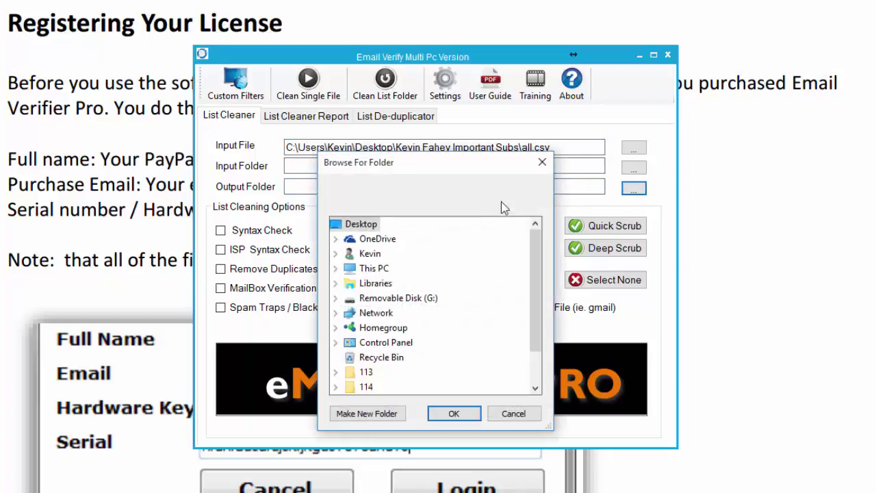
pyautogui.click(367, 413)
pyautogui.write('Tes')
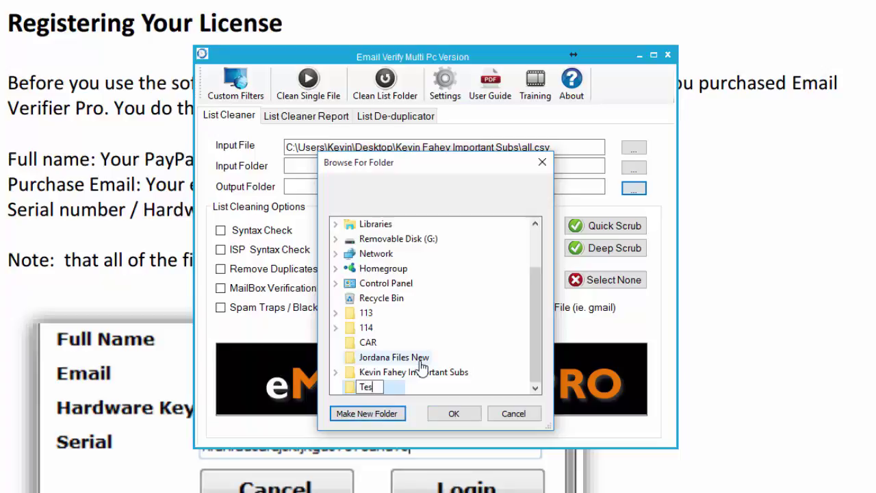
pyautogui.write('t Emails')
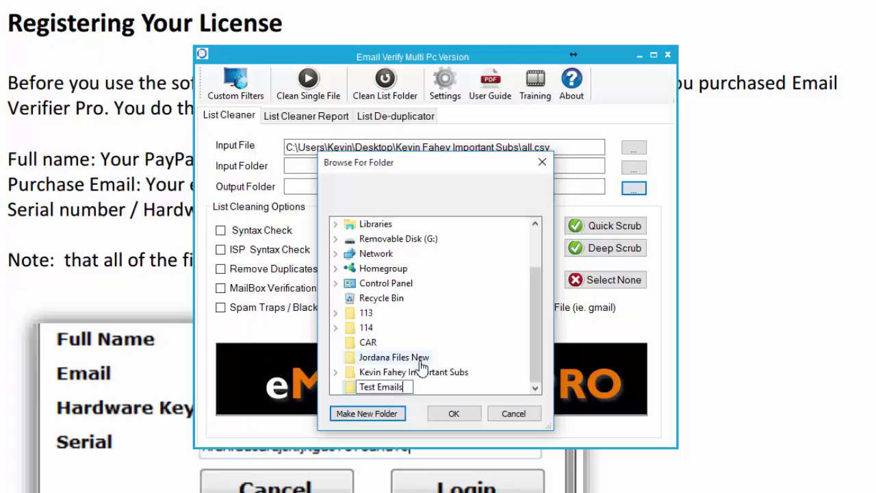
pyautogui.click(442, 417)
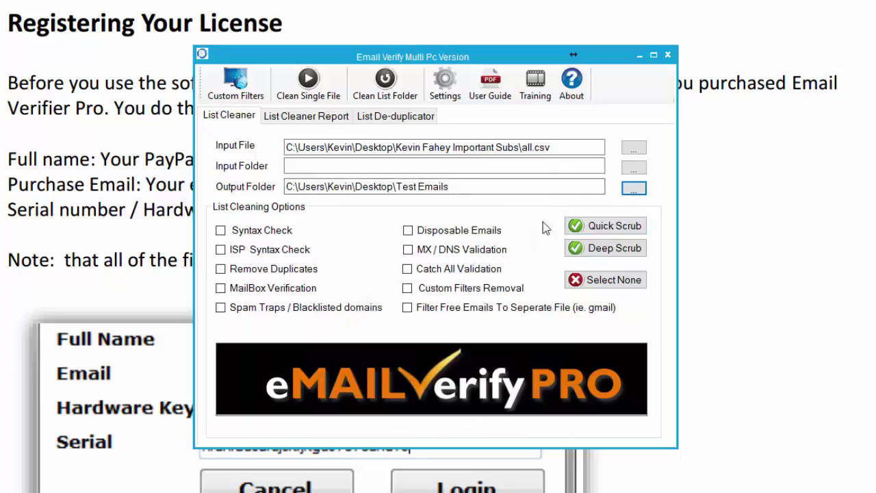
pyautogui.click(244, 232)
pyautogui.click(221, 251)
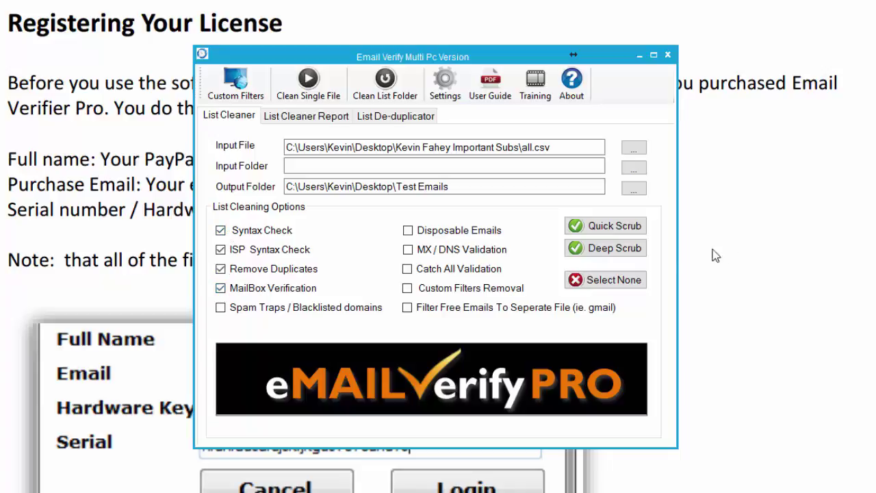
# Apply the Quick Scrub preset and then Deep Scrub so all ten cleaning checks are on.
pyautogui.click(587, 227)
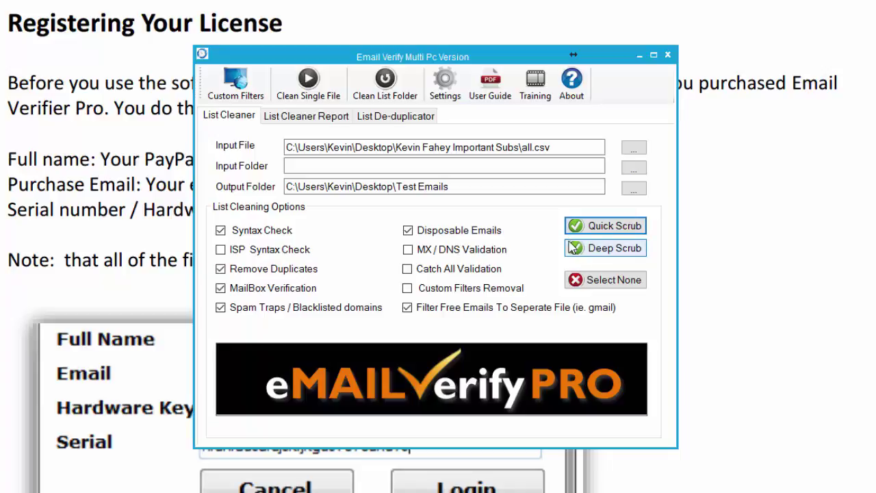
pyautogui.click(604, 252)
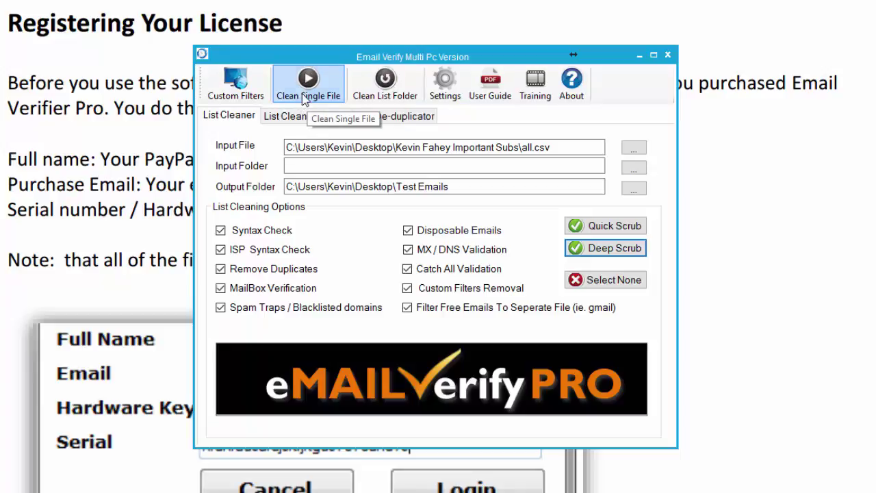
# Clean all.csv and review the chart and counts: 9954 emails, 27 duplicates.
pyautogui.click(306, 98)
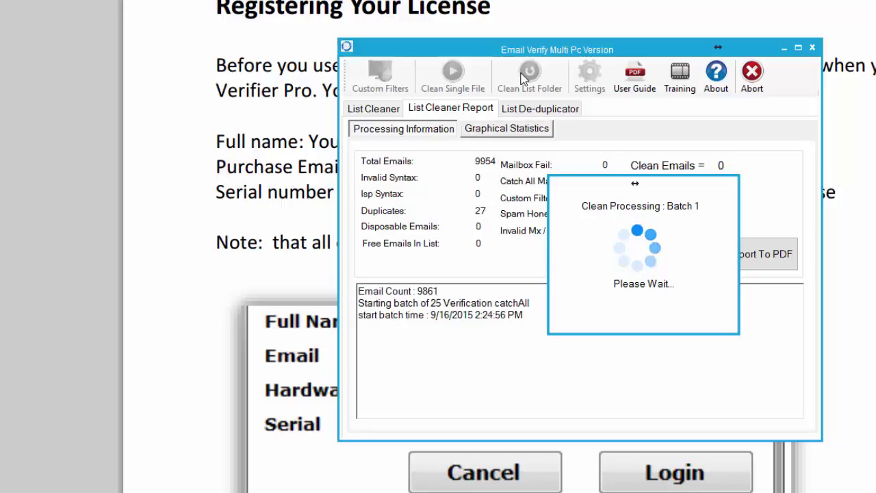
pyautogui.moveTo(544, 49); pyautogui.dragTo(276, 62)
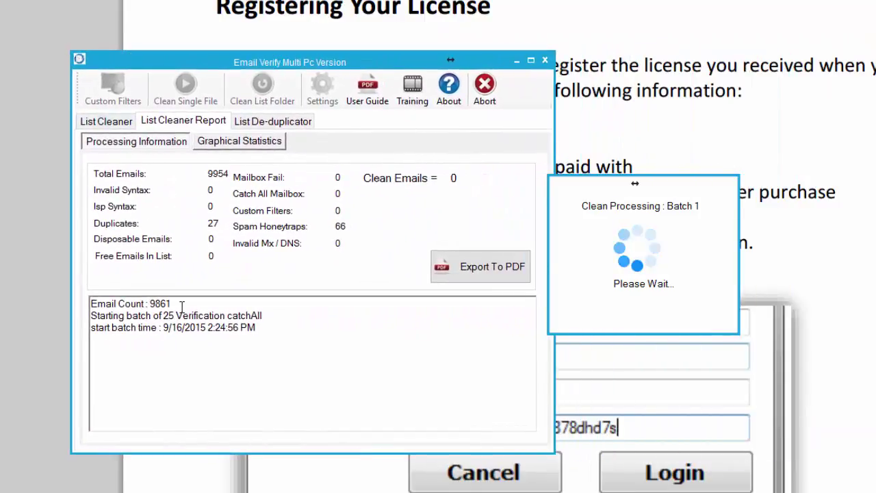
pyautogui.click(236, 143)
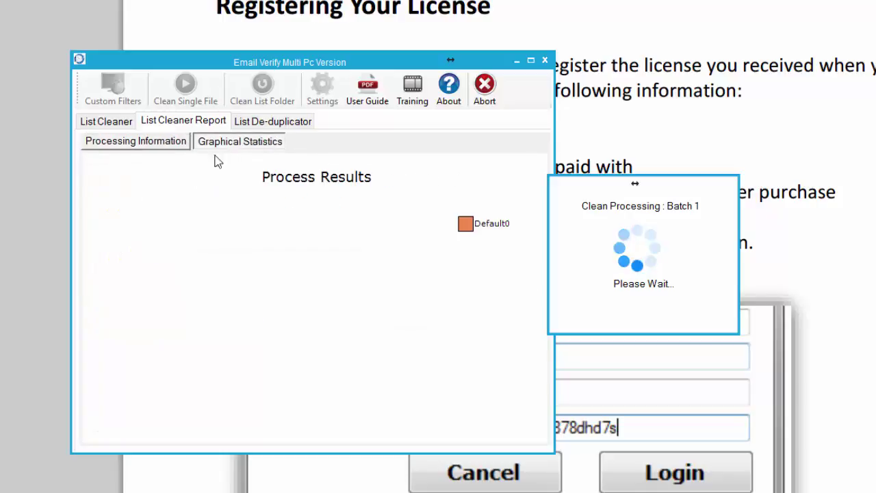
pyautogui.click(127, 145)
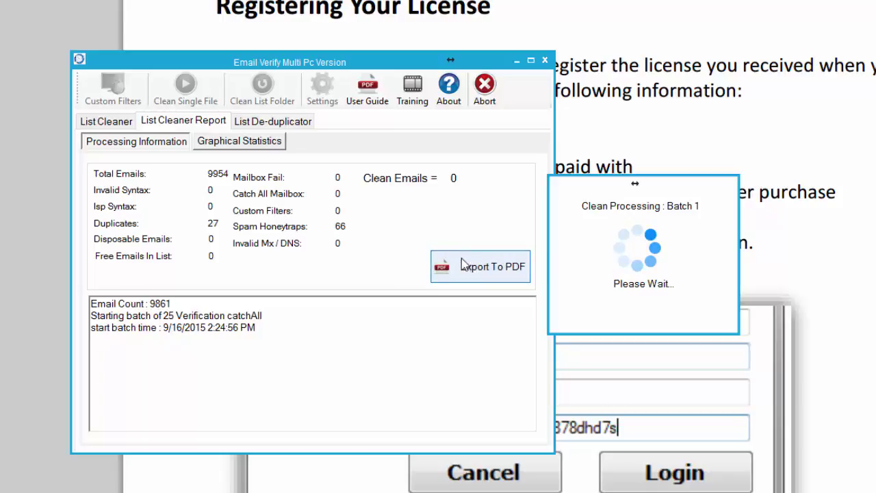
# Export the cleaning results to PDF, confirm Export Complete, and shift the window right.
pyautogui.click(454, 264)
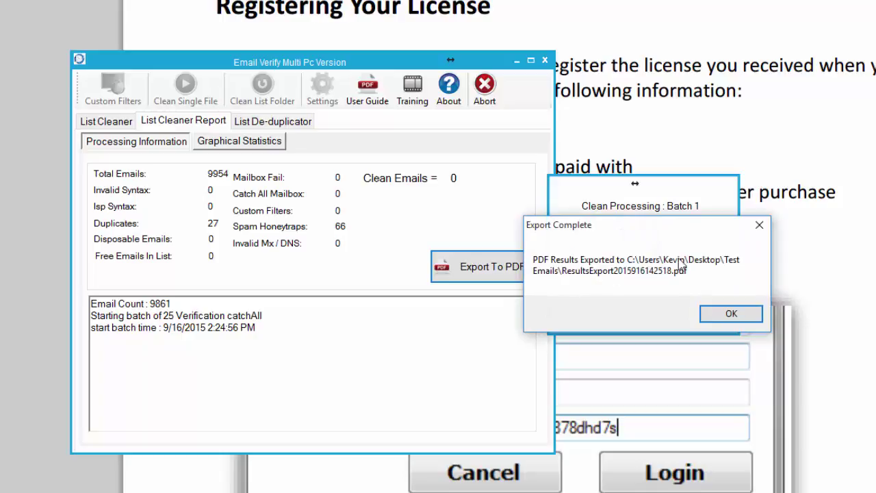
pyautogui.click(729, 314)
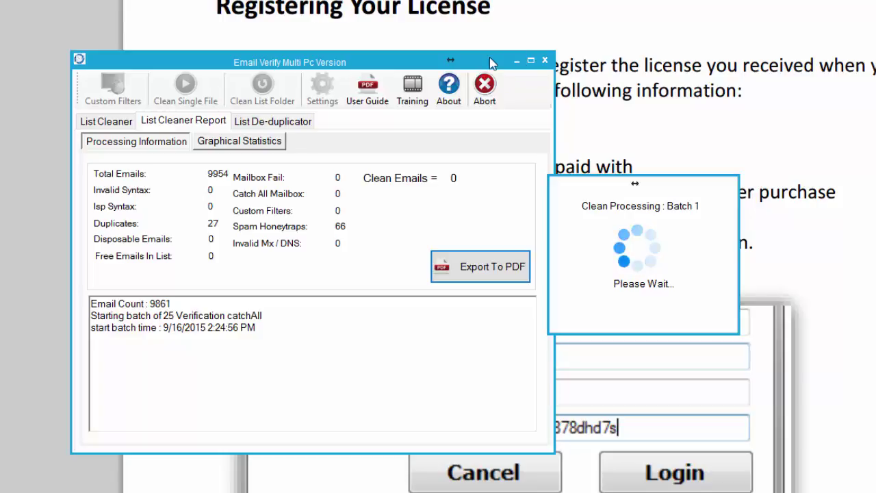
pyautogui.moveTo(501, 59); pyautogui.dragTo(827, 48)
pyautogui.moveTo(798, 46)
pyautogui.mouseDown()
pyautogui.moveTo(818, 47)
pyautogui.moveTo(809, 48)
pyautogui.mouseUp()
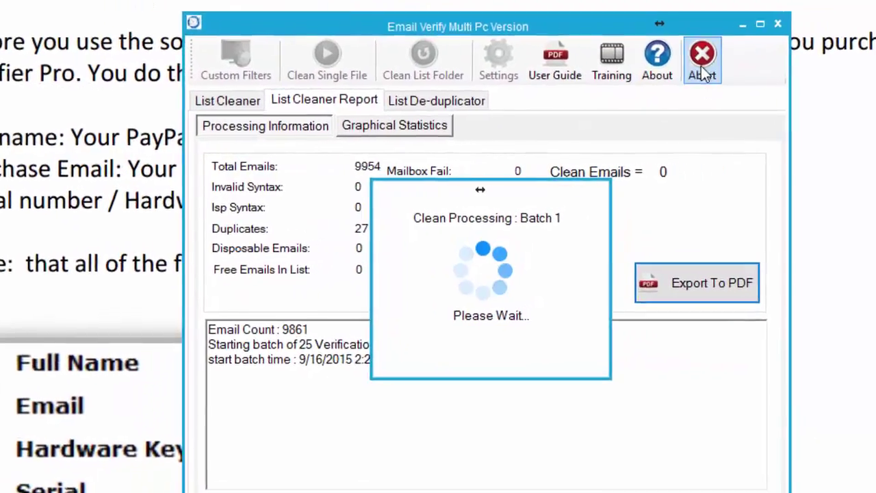
# Stop the running cleaning job and bring up the Custom Filters window.
pyautogui.click(812, 76)
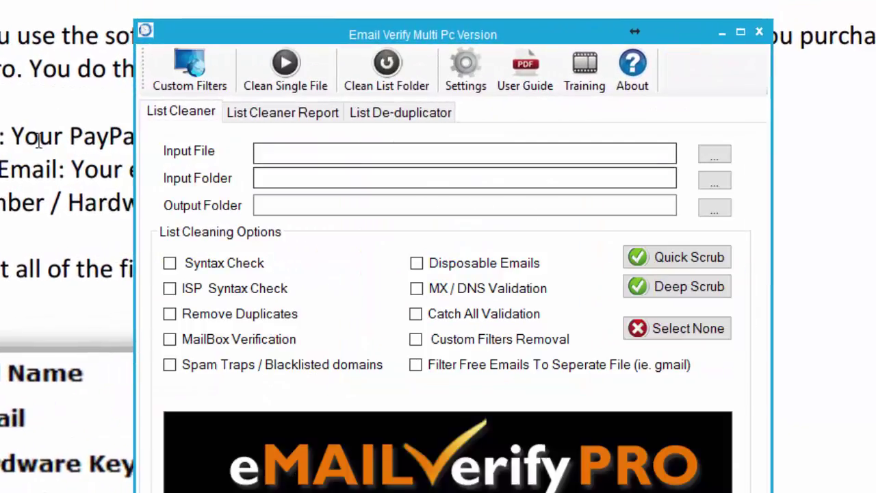
pyautogui.click(184, 80)
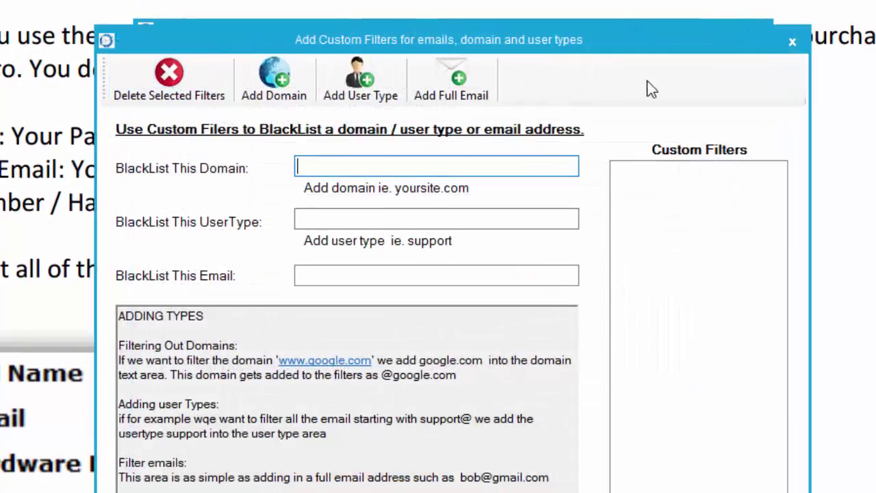
pyautogui.moveTo(704, 50); pyautogui.dragTo(712, 160)
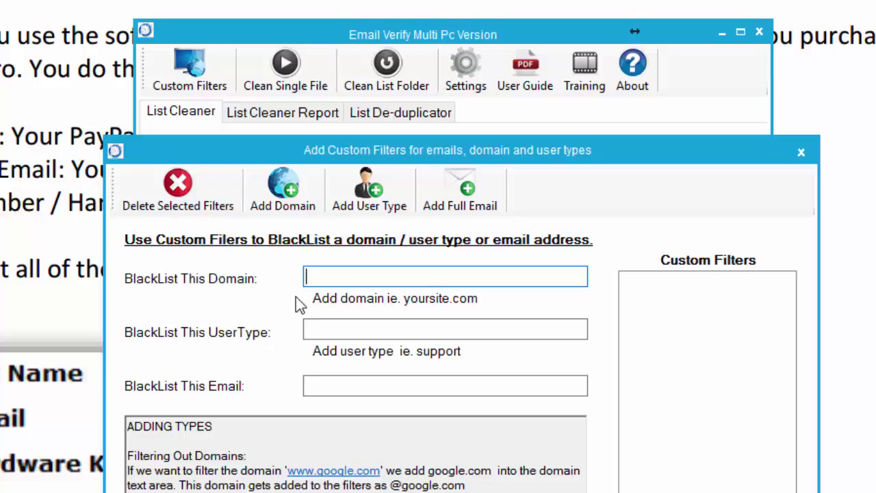
# Try blacklisting your own domain, then clear the rejected entry and close Custom Filters.
pyautogui.write('kevinfahey.net')
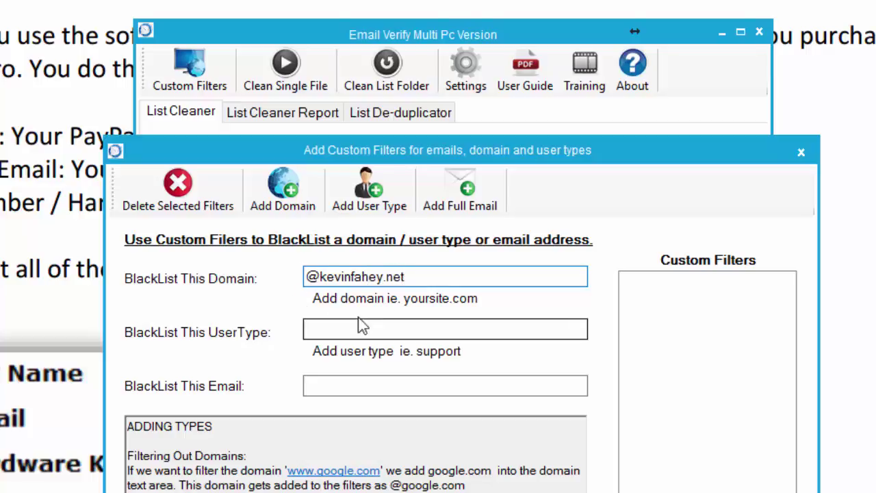
pyautogui.moveTo(426, 271); pyautogui.dragTo(294, 276)
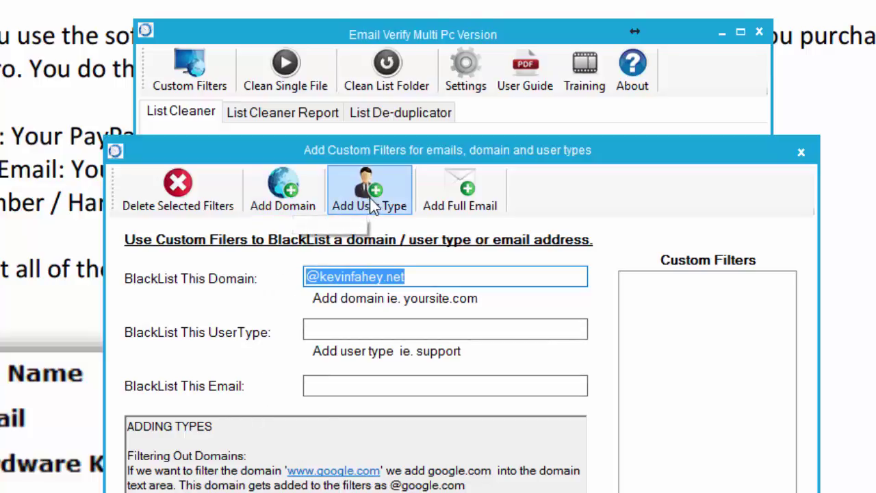
pyautogui.click(468, 195)
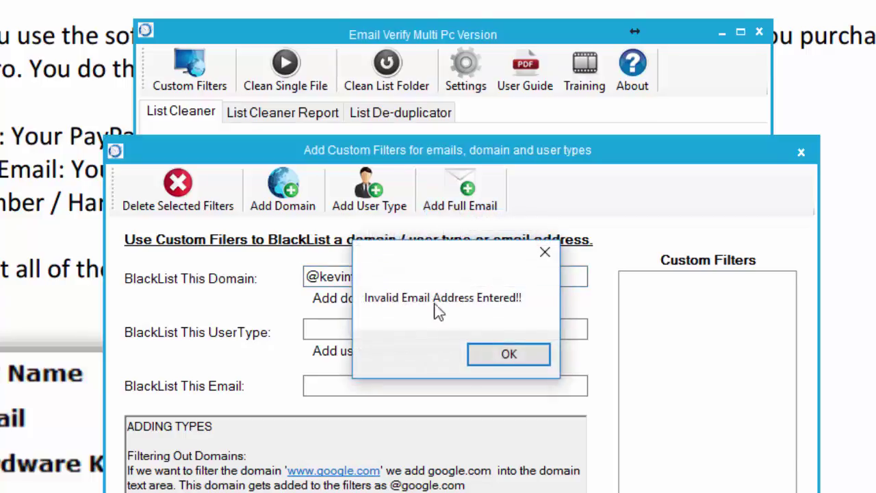
pyautogui.click(507, 353)
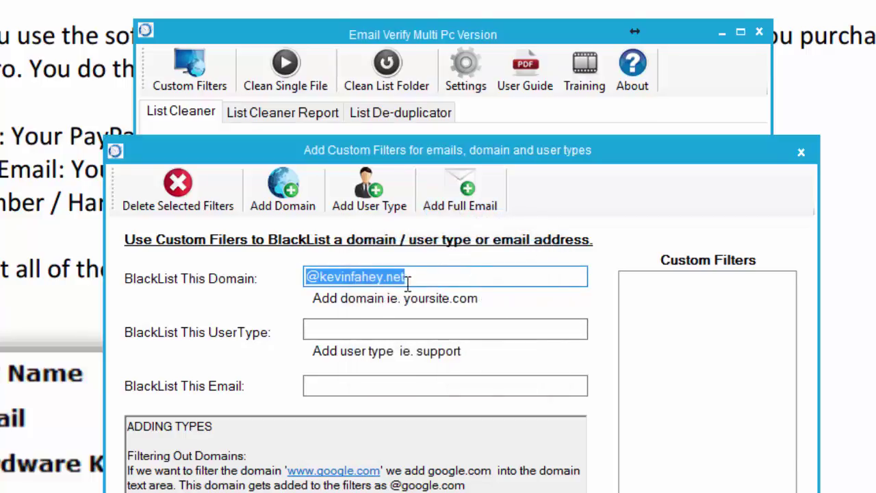
pyautogui.press('BackSpace')
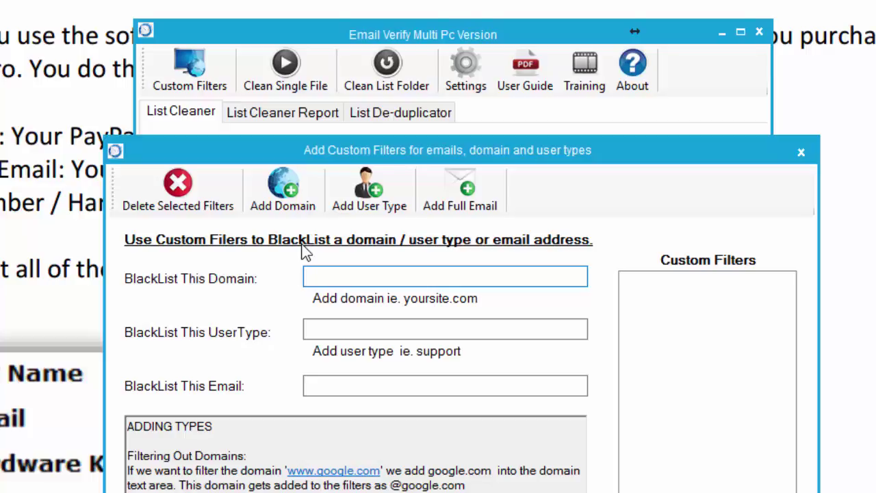
pyautogui.moveTo(295, 133); pyautogui.dragTo(277, 80)
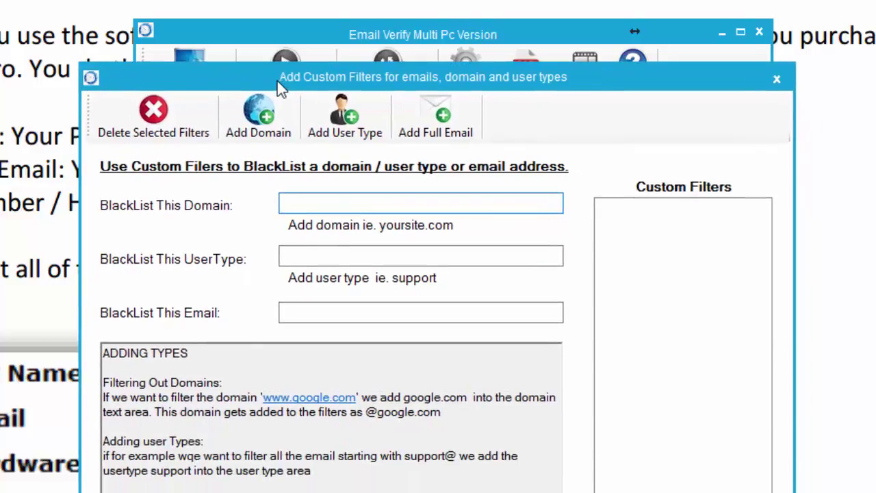
pyautogui.click(779, 82)
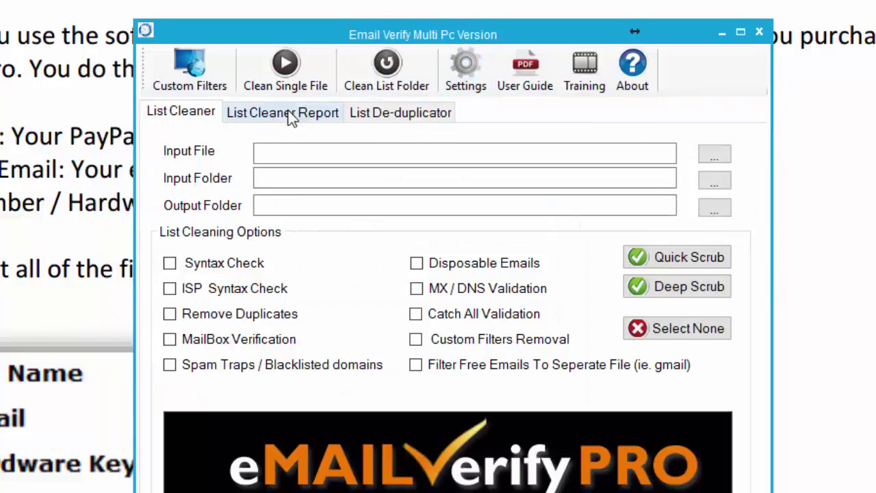
# Open Default Global Settings and reset all values to defaults, emptying the mail server.
pyautogui.click(458, 58)
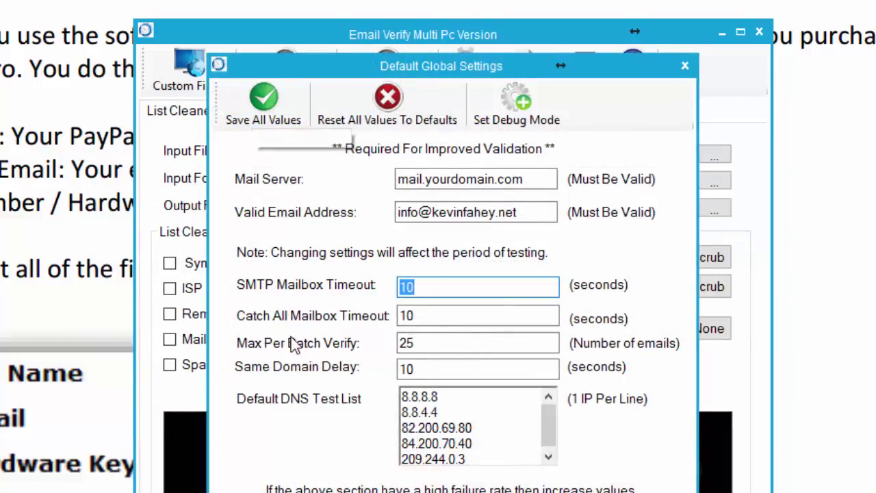
pyautogui.click(522, 210)
pyautogui.moveTo(521, 209); pyautogui.dragTo(387, 209)
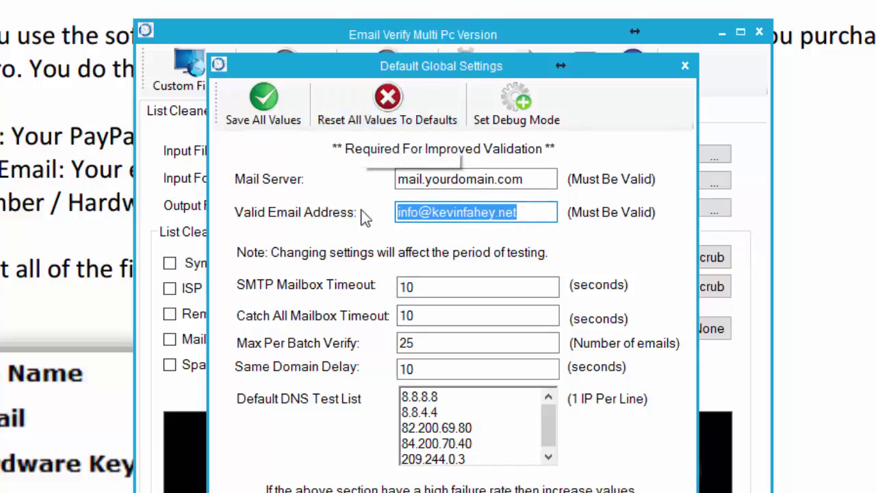
pyautogui.click(373, 111)
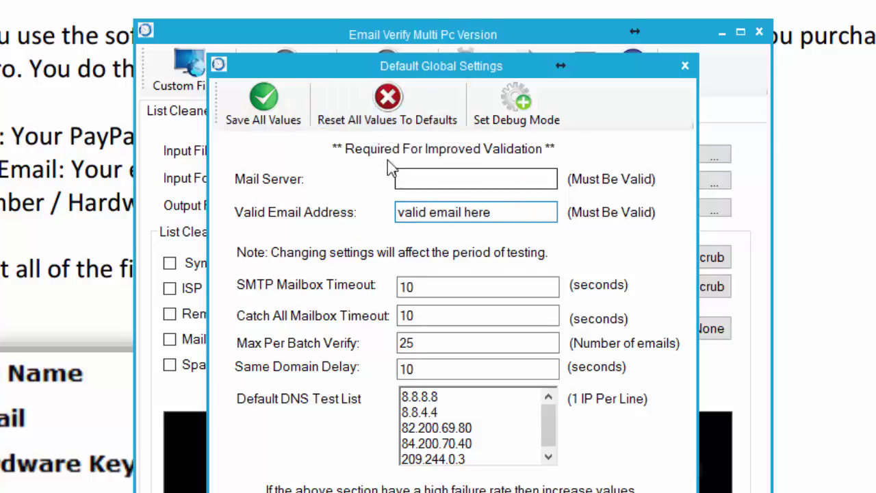
# Enter your own domain's mail server hostname in Mail Server, correcting its ending.
pyautogui.click(478, 180)
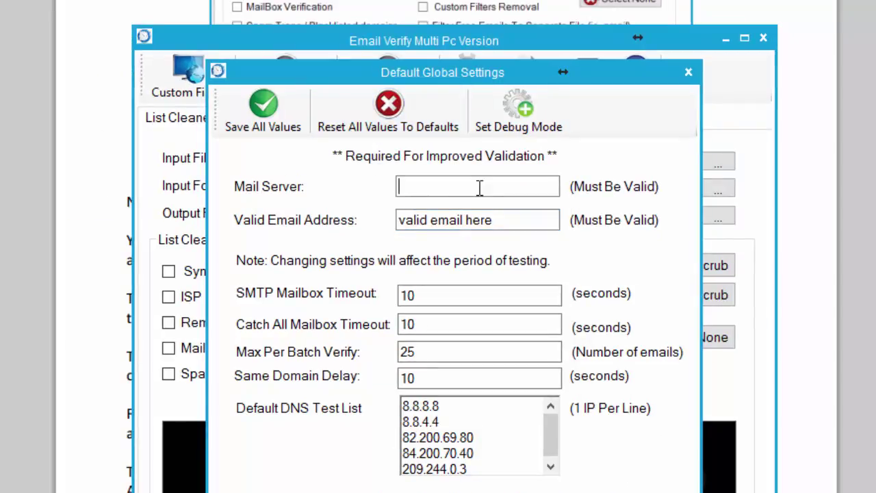
pyautogui.write('mail.kevinfahey.')
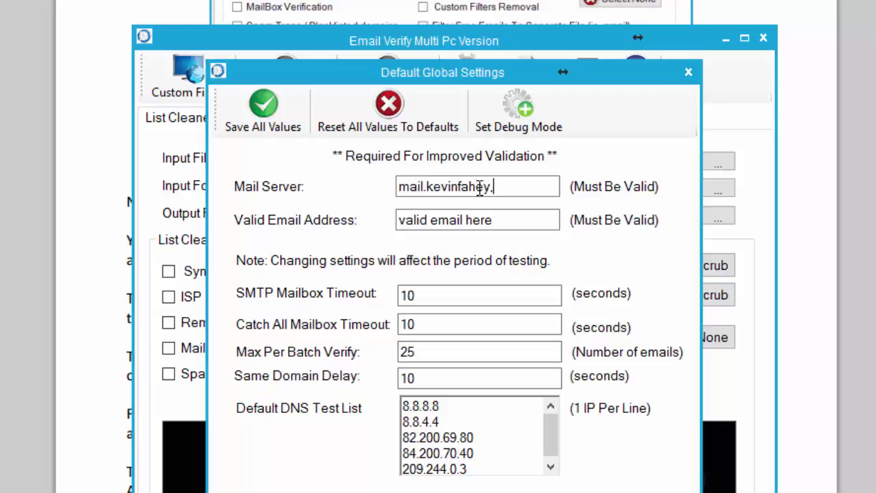
pyautogui.write('net')
pyautogui.press('Tab')
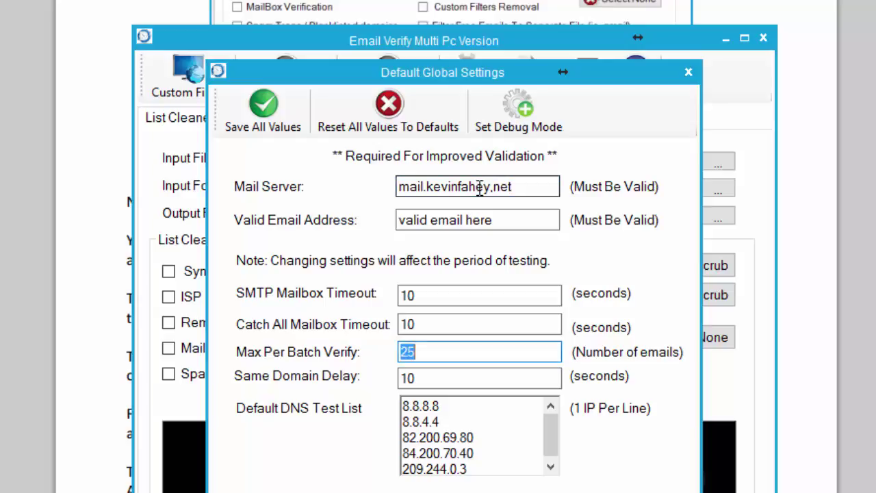
pyautogui.moveTo(493, 193); pyautogui.dragTo(554, 198)
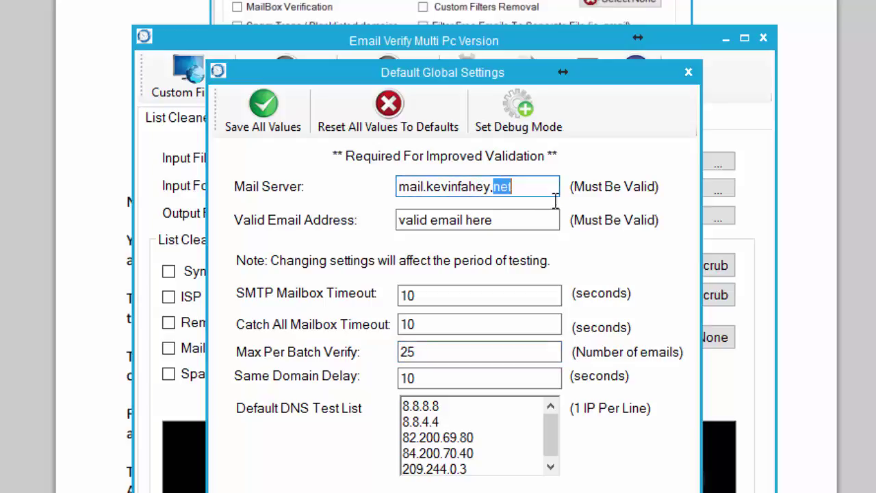
pyautogui.press('BackSpace')
pyautogui.press('Tab')
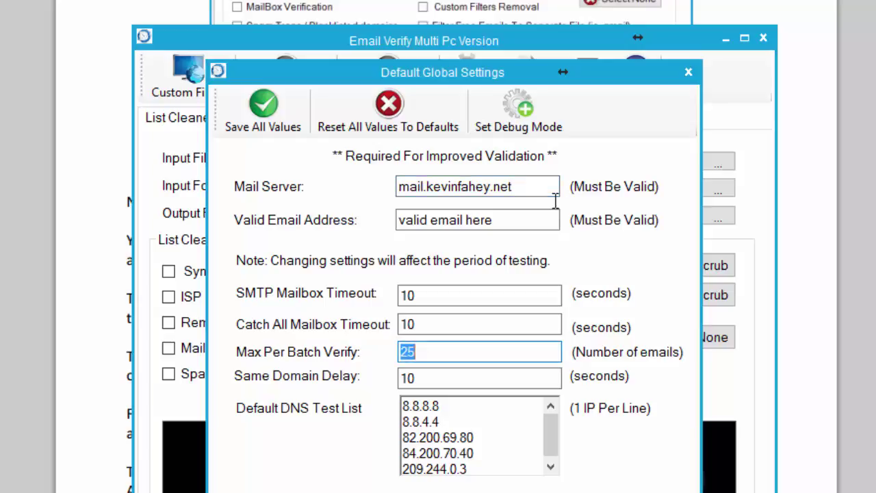
pyautogui.moveTo(514, 226); pyautogui.dragTo(380, 230)
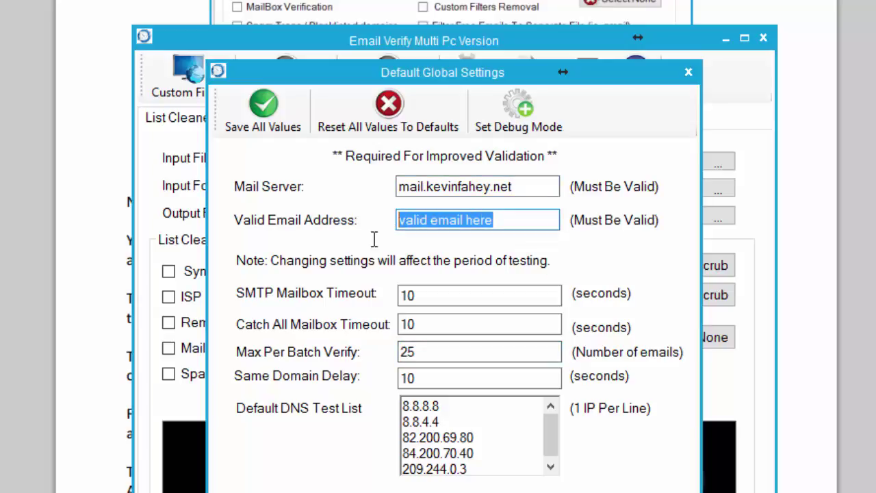
# Replace 'valid email here' in Valid Email Address with an address on your domain.
pyautogui.press('BackSpace')
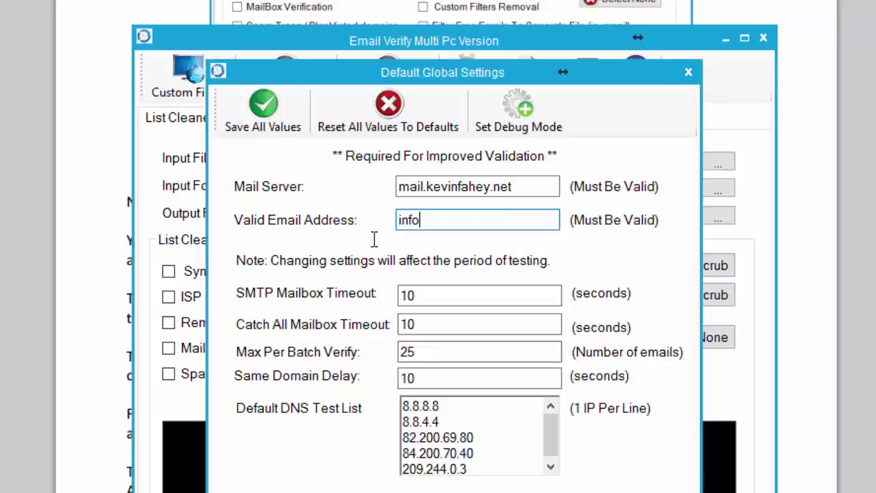
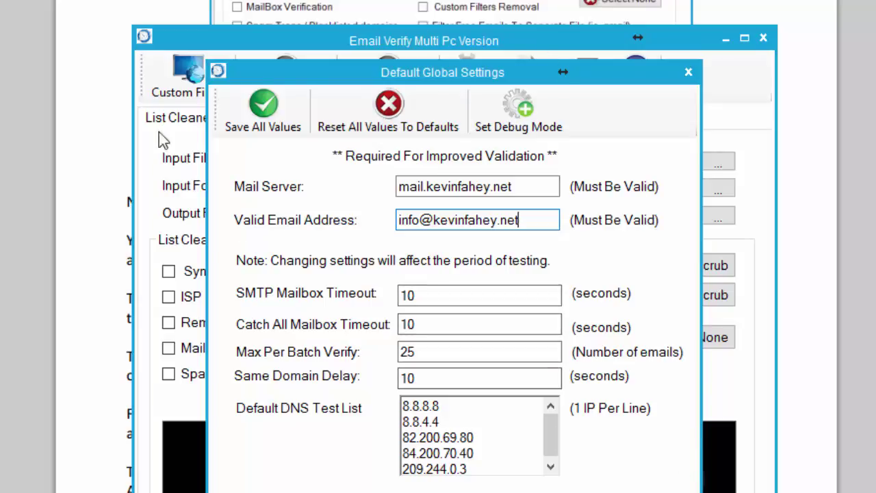
pyautogui.moveTo(518, 220); pyautogui.dragTo(386, 223)
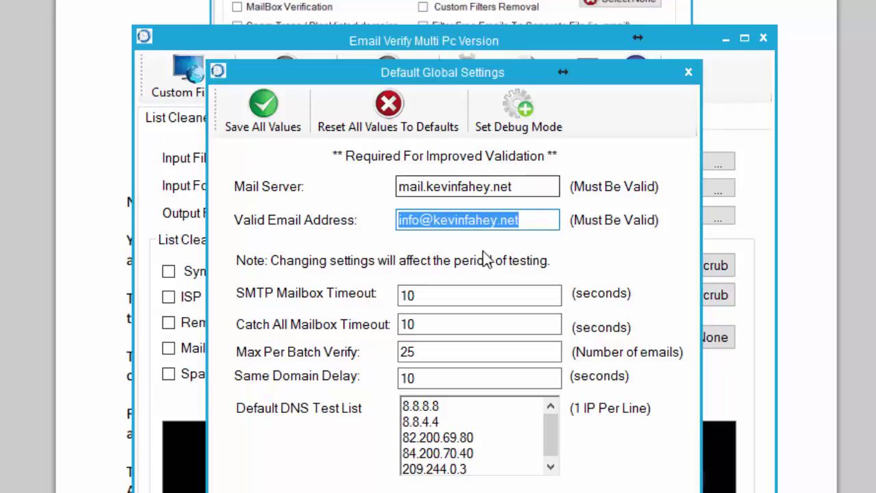
pyautogui.doubleClick(419, 295)
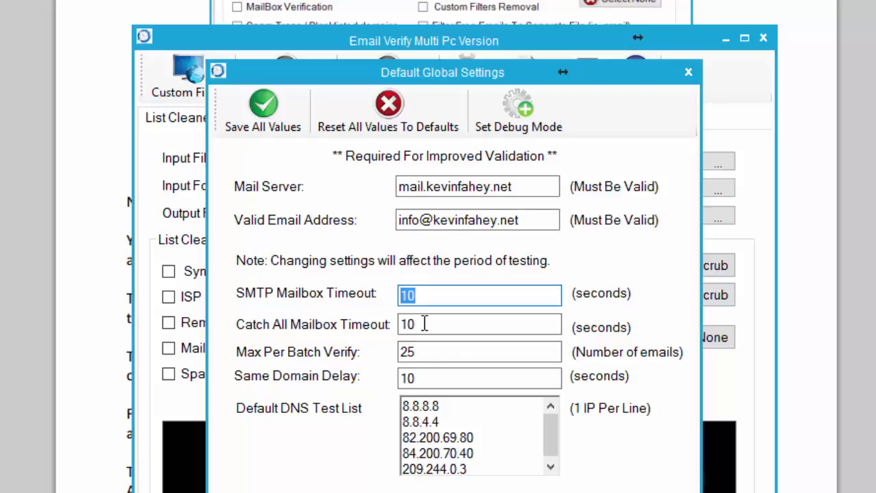
pyautogui.moveTo(552, 450); pyautogui.dragTo(551, 465)
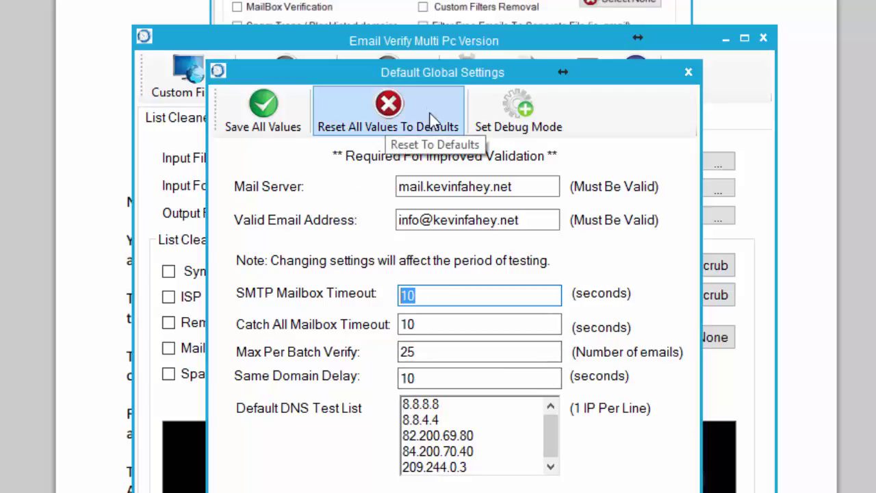
# Save all Default Global Settings values and dismiss the Settings Saved confirmation.
pyautogui.click(404, 109)
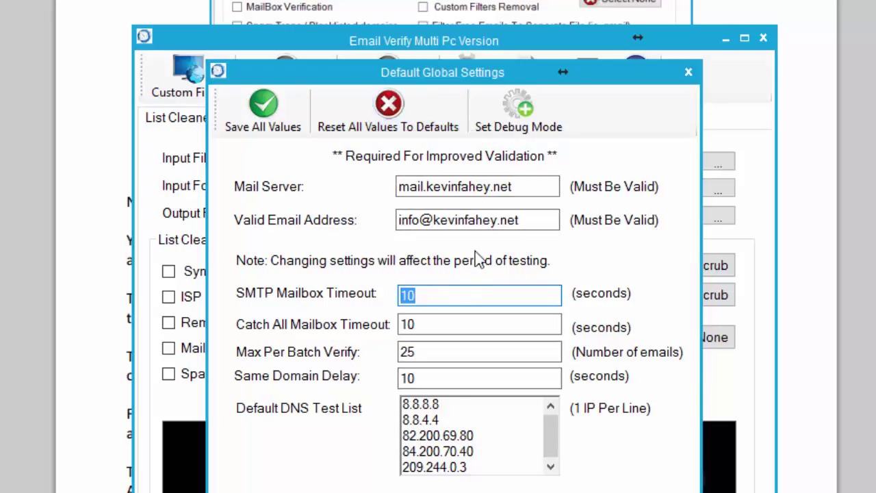
pyautogui.click(271, 119)
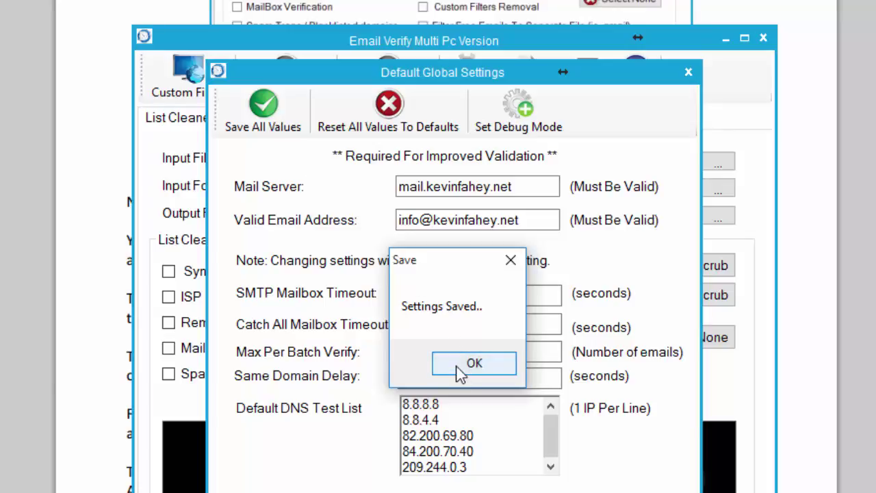
pyautogui.click(459, 368)
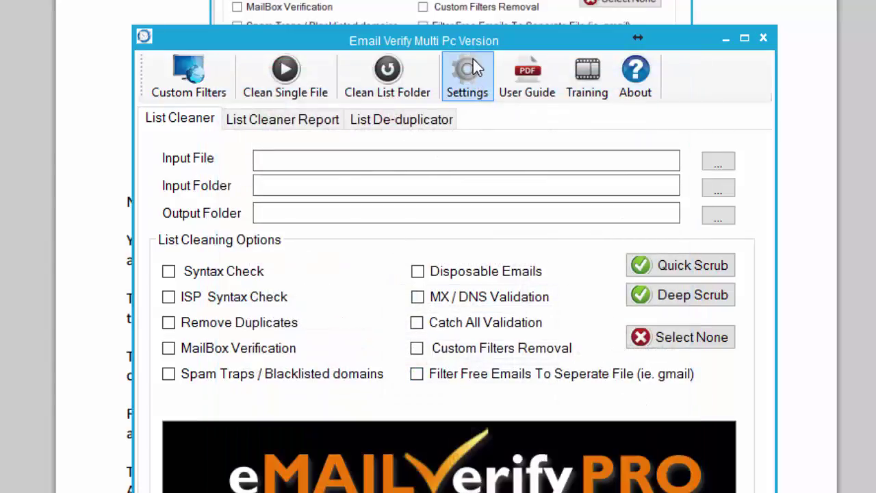